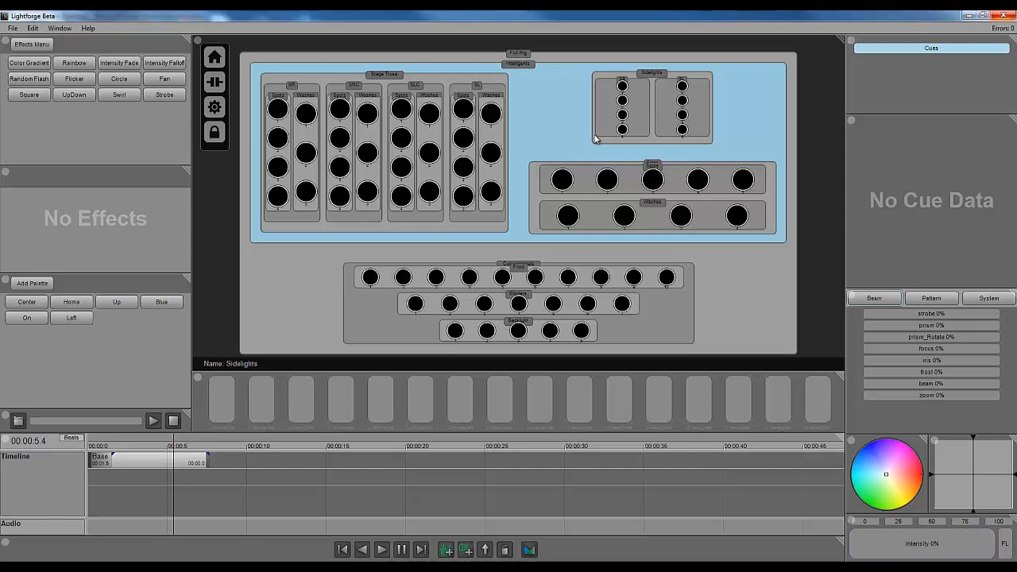
- Raise the selected rig's intensity to 100% and add a new cue to the timeline
left_click_drag(861, 548, 995, 547)
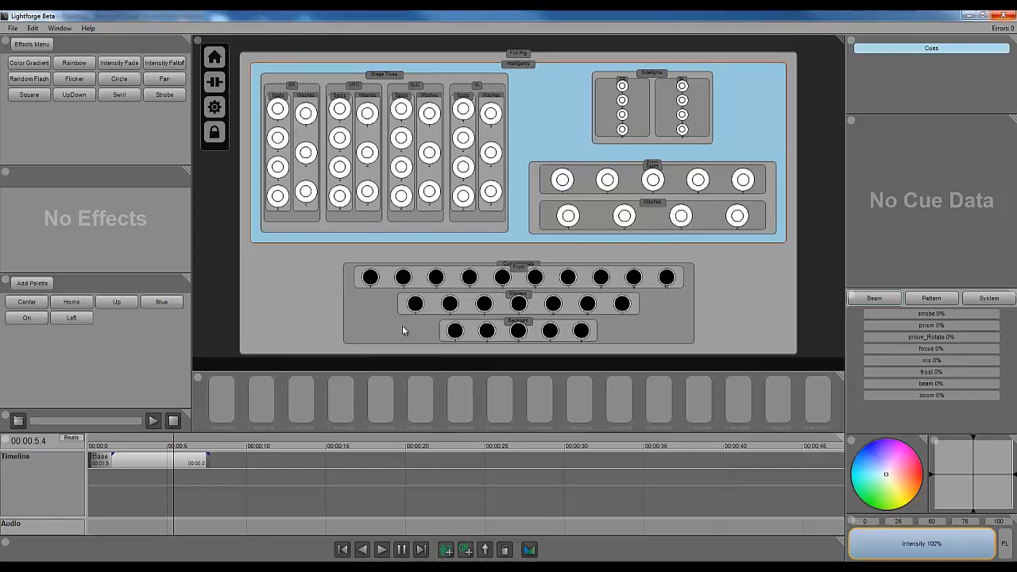
left_click(466, 553)
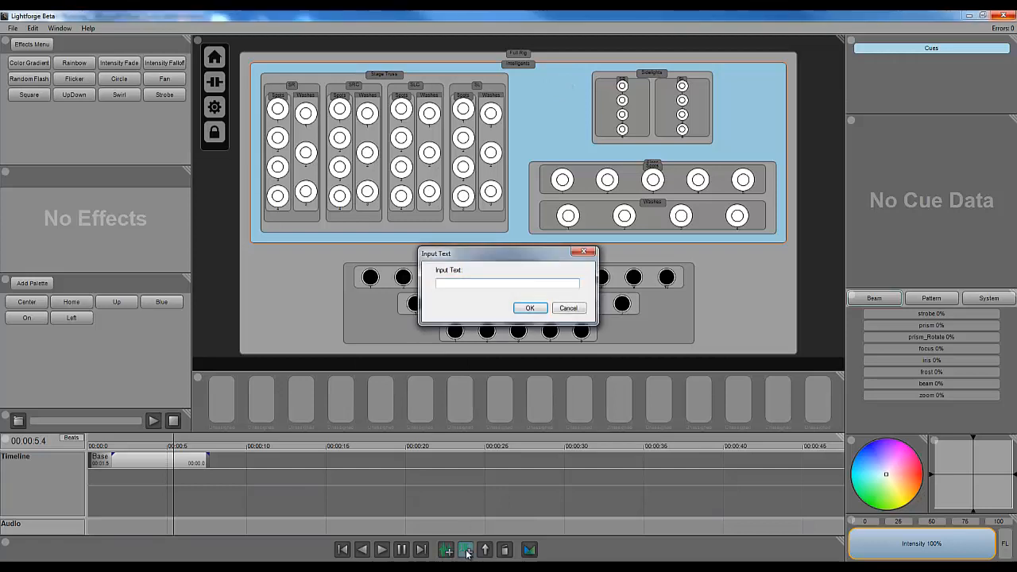
key("Return")
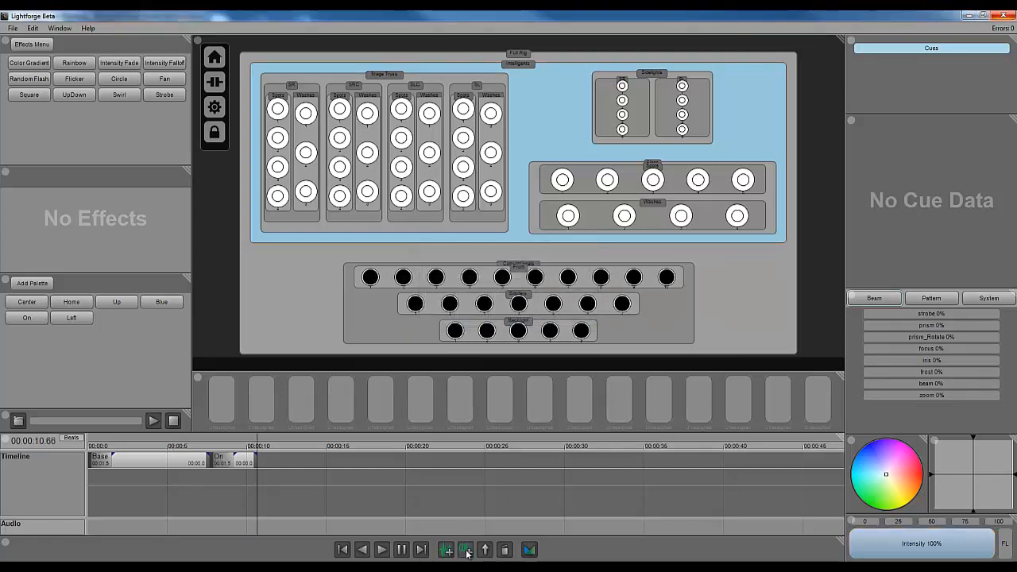
- Select the On cue, color the Floor fixtures red, and add the change to the selected cue
left_click(241, 462)
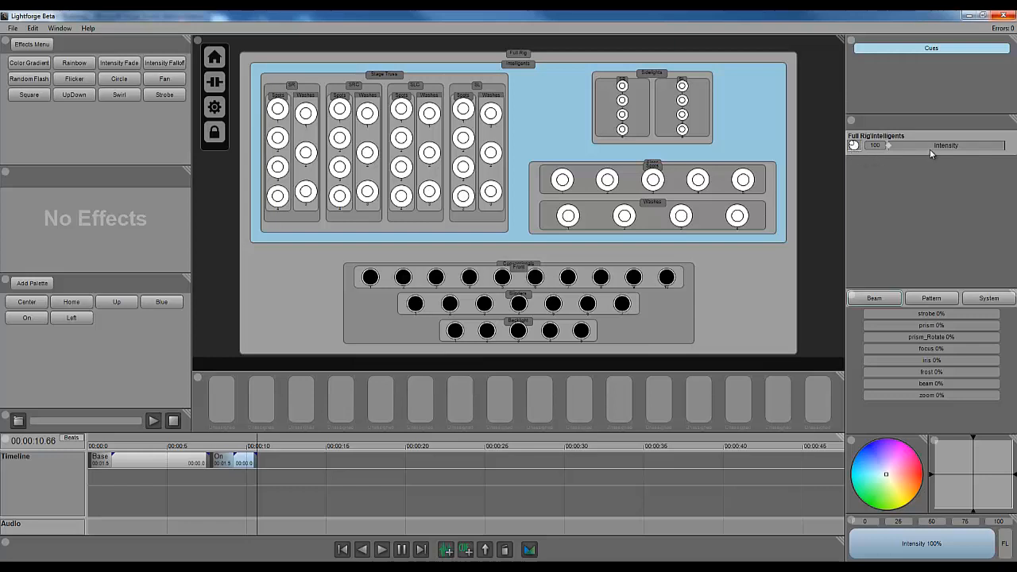
left_click(541, 183)
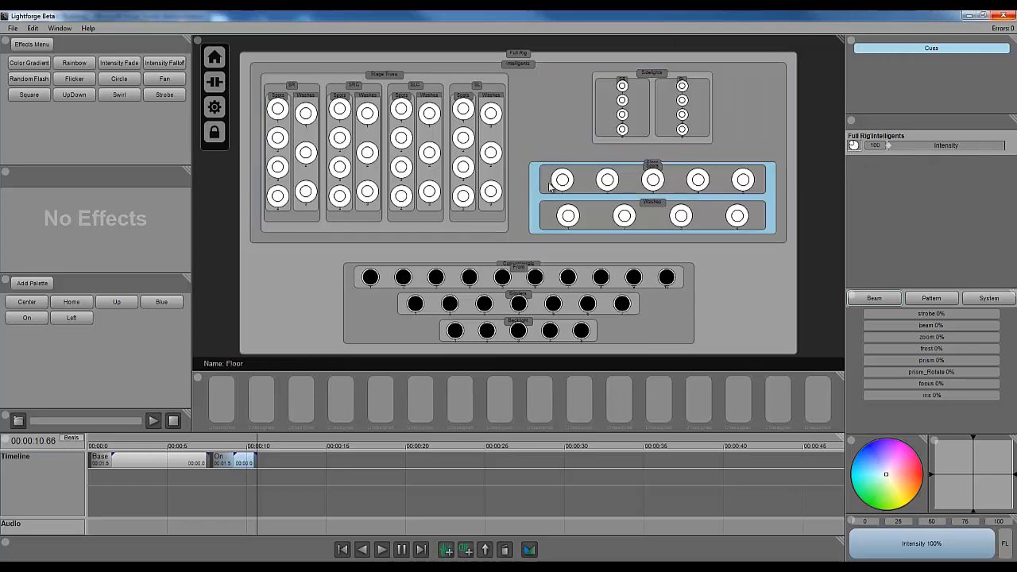
left_click(919, 472)
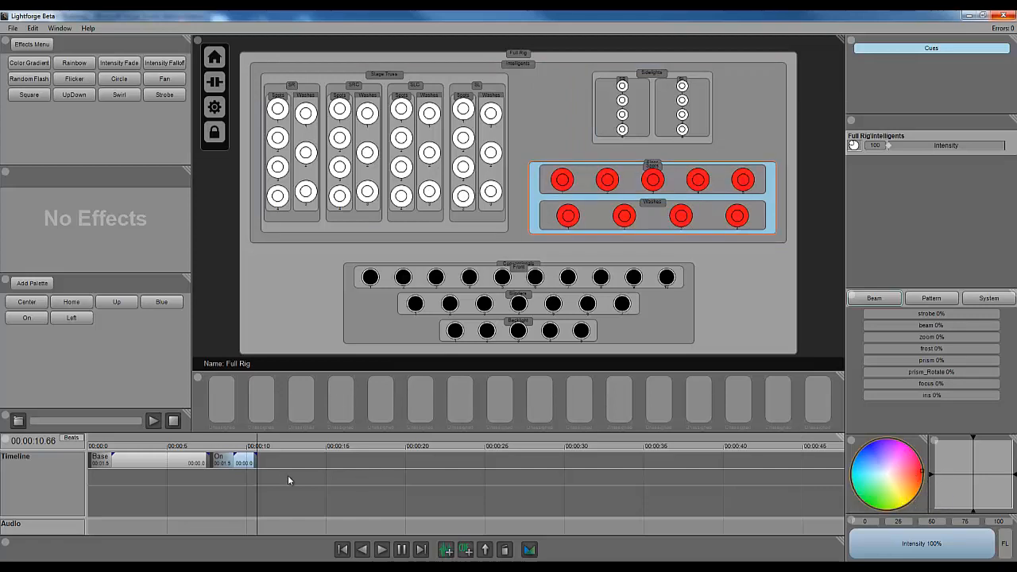
left_click(484, 549)
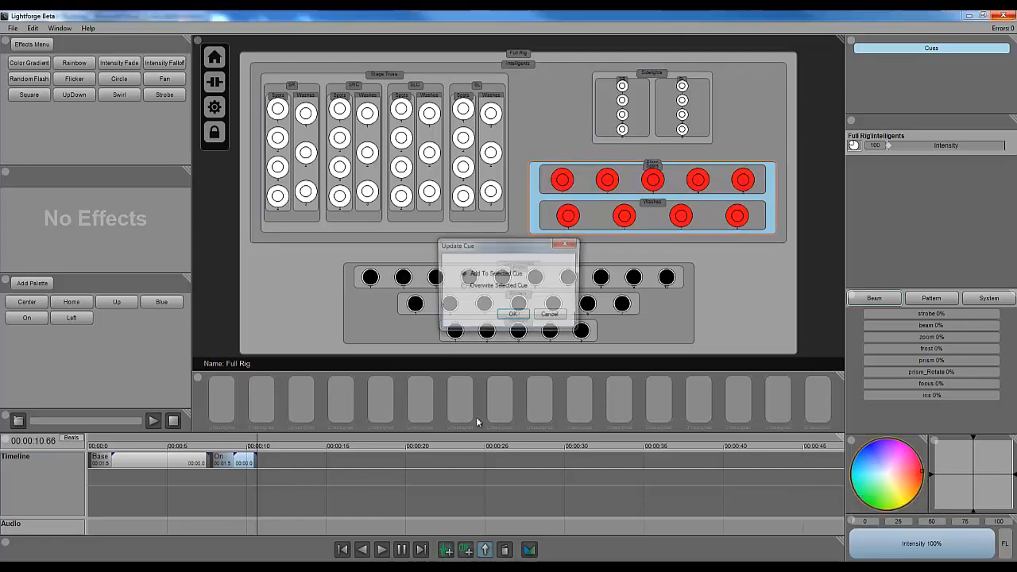
left_click(513, 318)
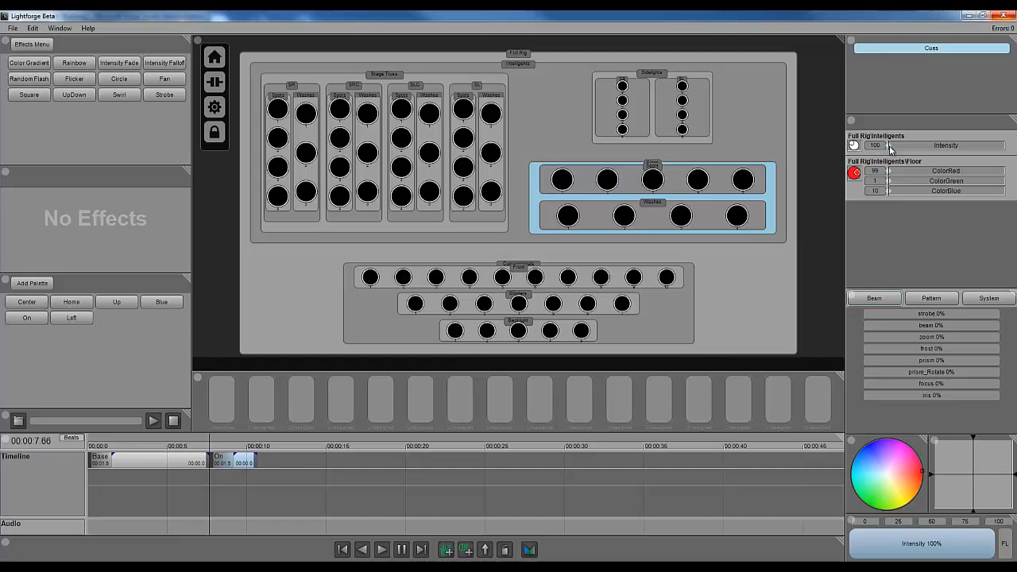
- Vary the Intelligents Intensity value in the On cue's data, returning it to 100
left_click_drag(876, 148, 878, 183)
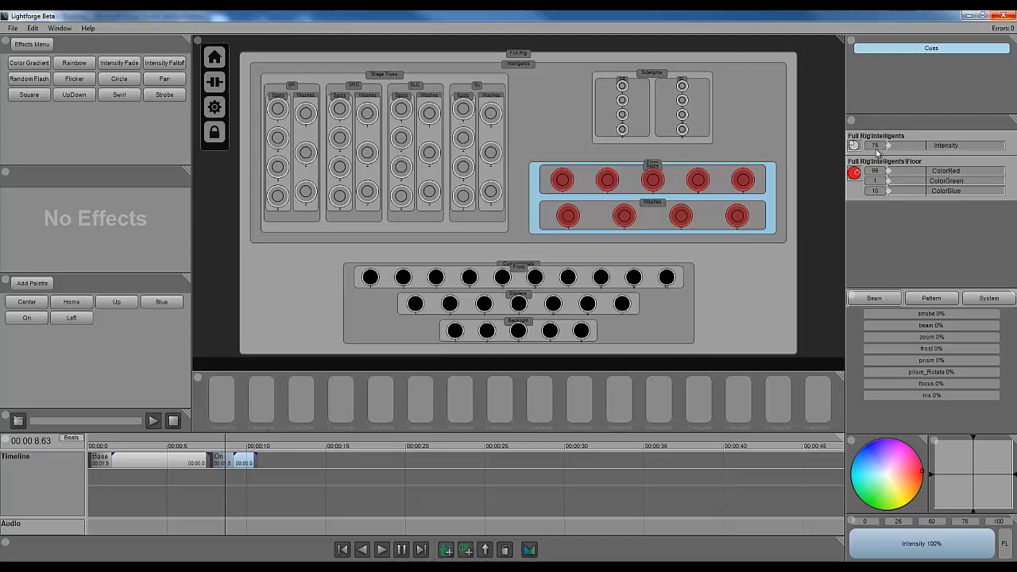
left_click_drag(877, 151, 899, 205)
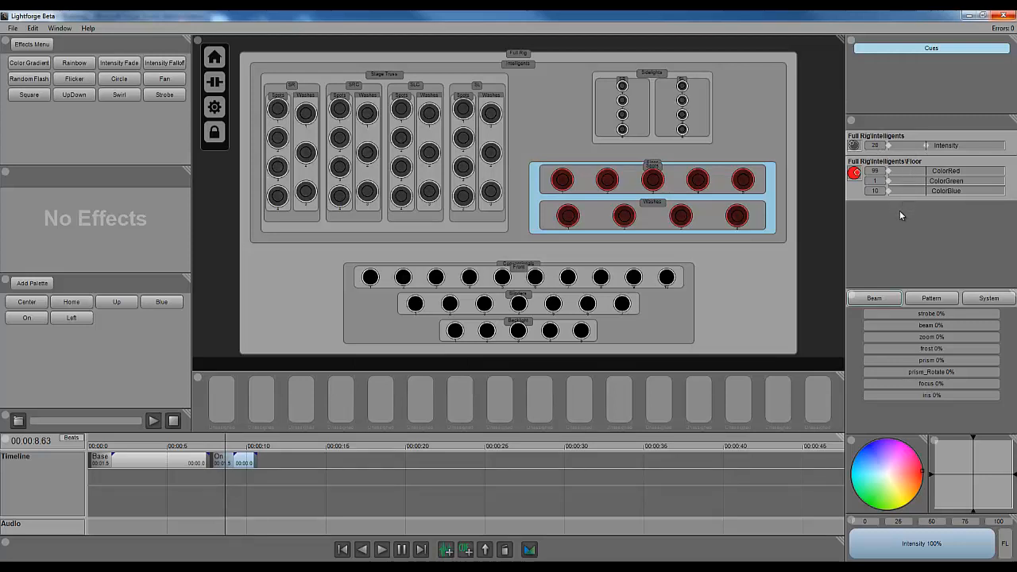
left_click_drag(943, 145, 1007, 146)
left_click_drag(877, 148, 877, 55)
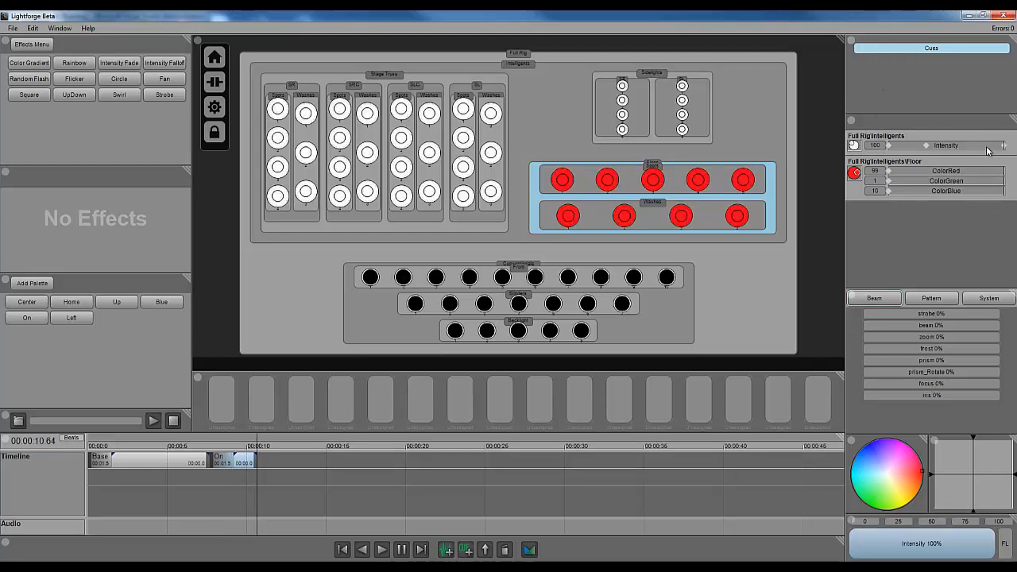
- Adjust the Intelligents Intensity value in the On cue's data to 99
left_click_drag(990, 147, 961, 149)
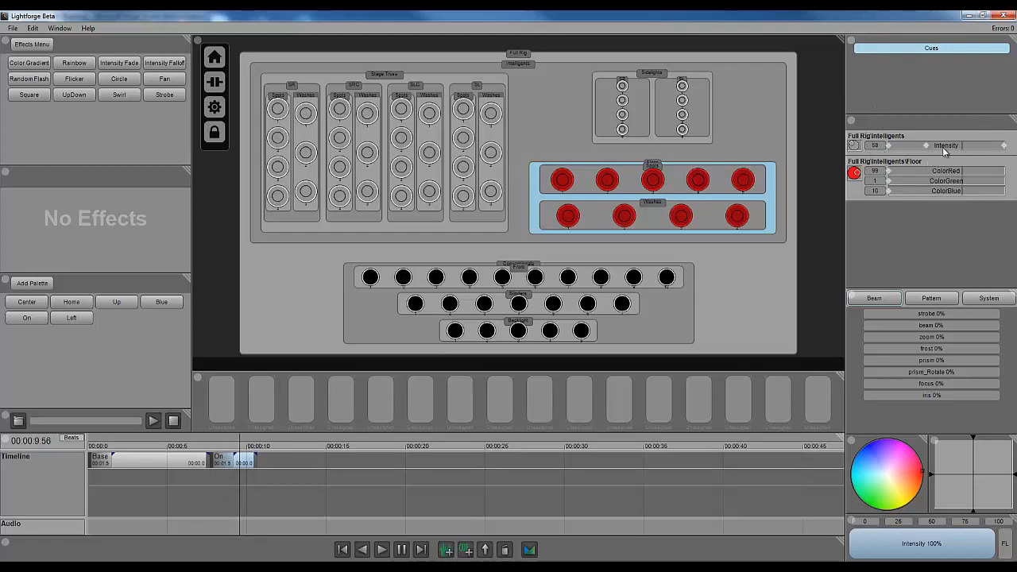
left_click_drag(963, 148, 967, 149)
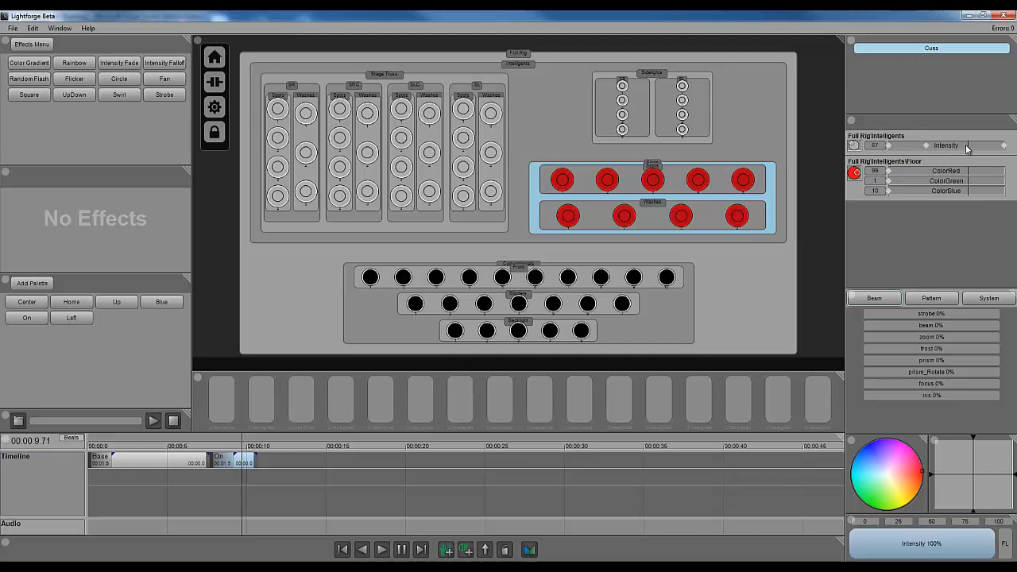
left_click_drag(880, 147, 882, 63)
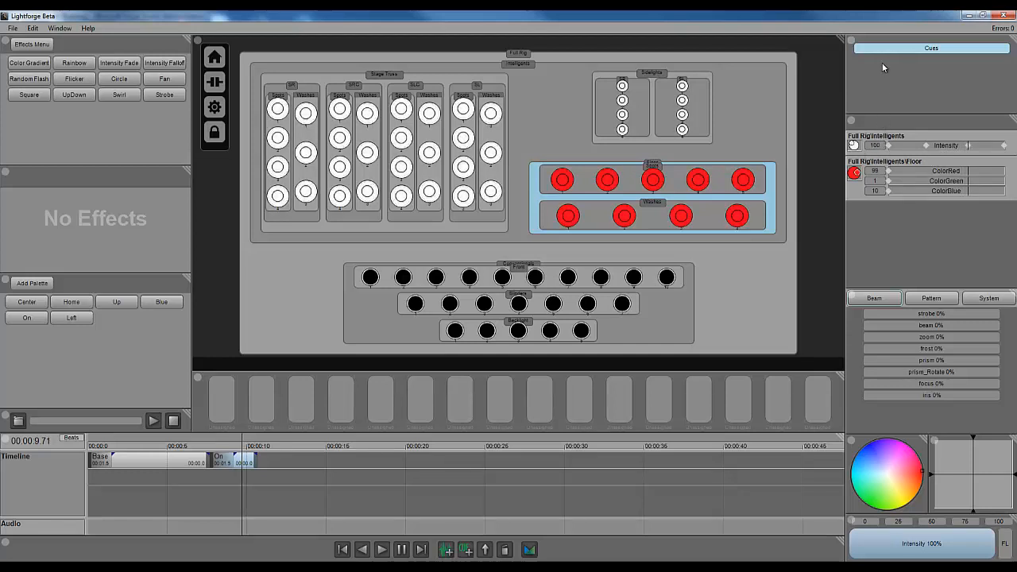
left_click_drag(901, 147, 1004, 148)
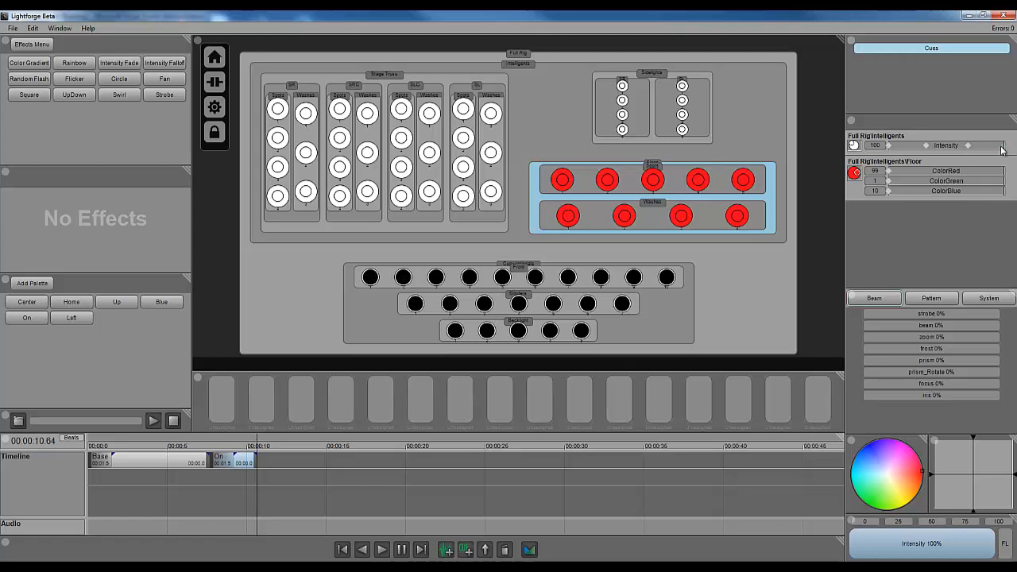
left_click_drag(1002, 150, 993, 150)
left_click(957, 145)
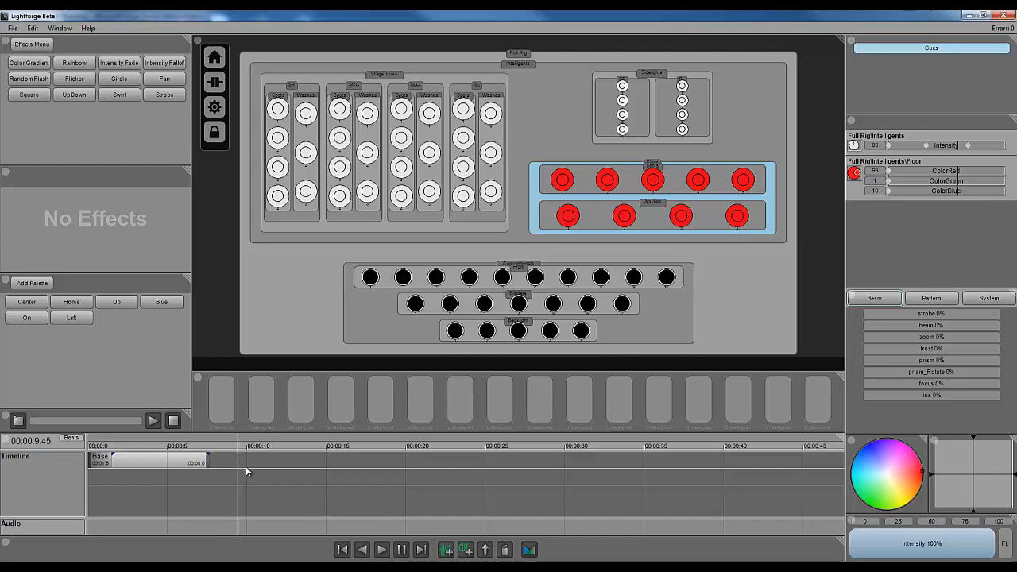
- Select the whole Intelligents rig, set its intensity to 100%, and apply the Left palette
left_click(246, 472)
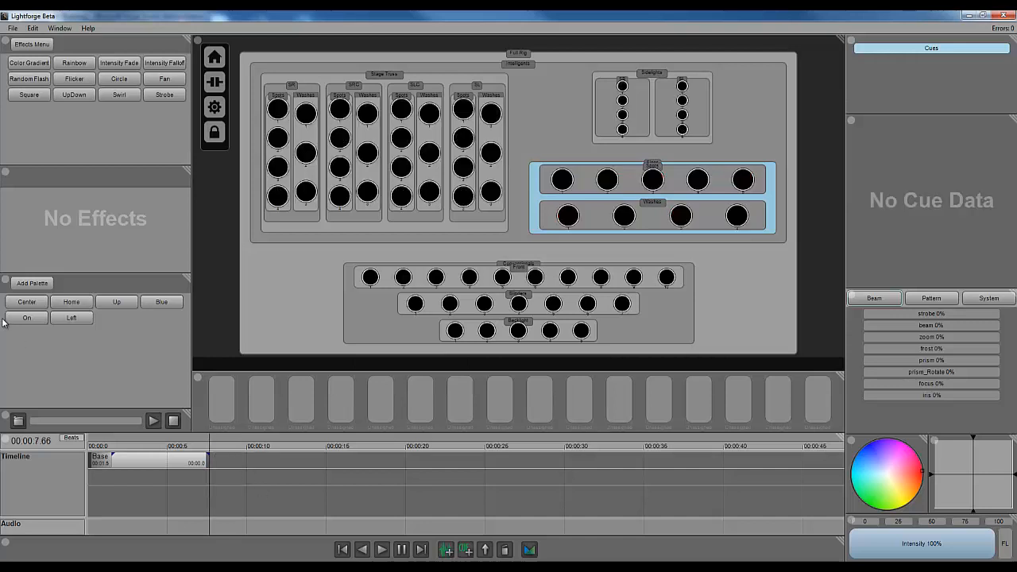
left_click(540, 127)
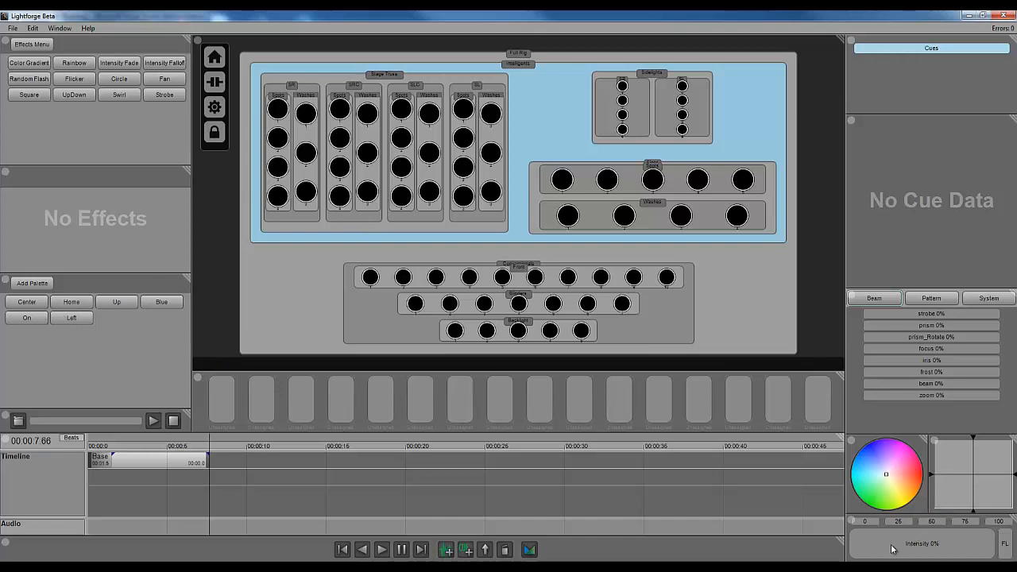
left_click_drag(892, 548, 995, 545)
left_click(75, 318)
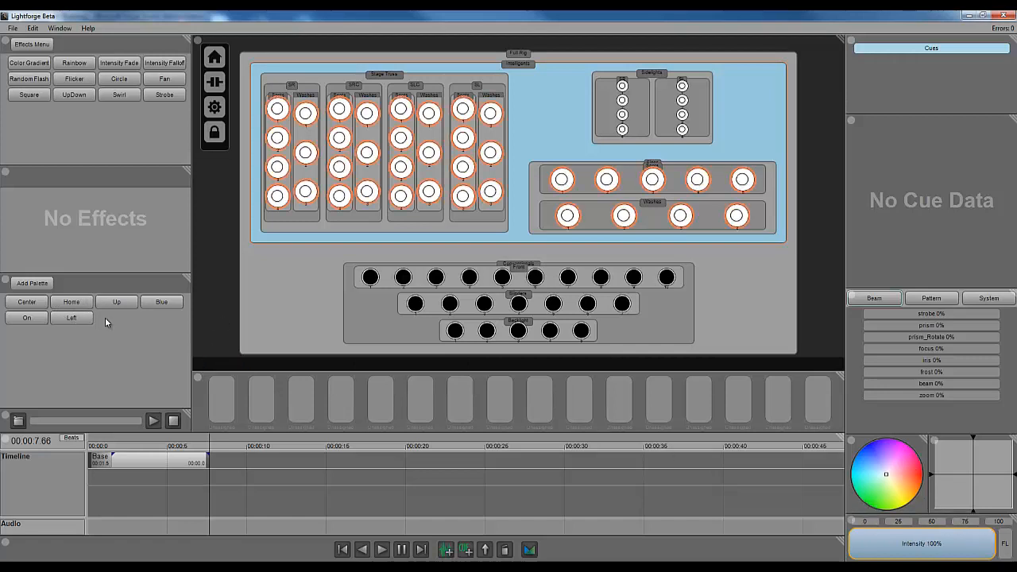
left_click(231, 335)
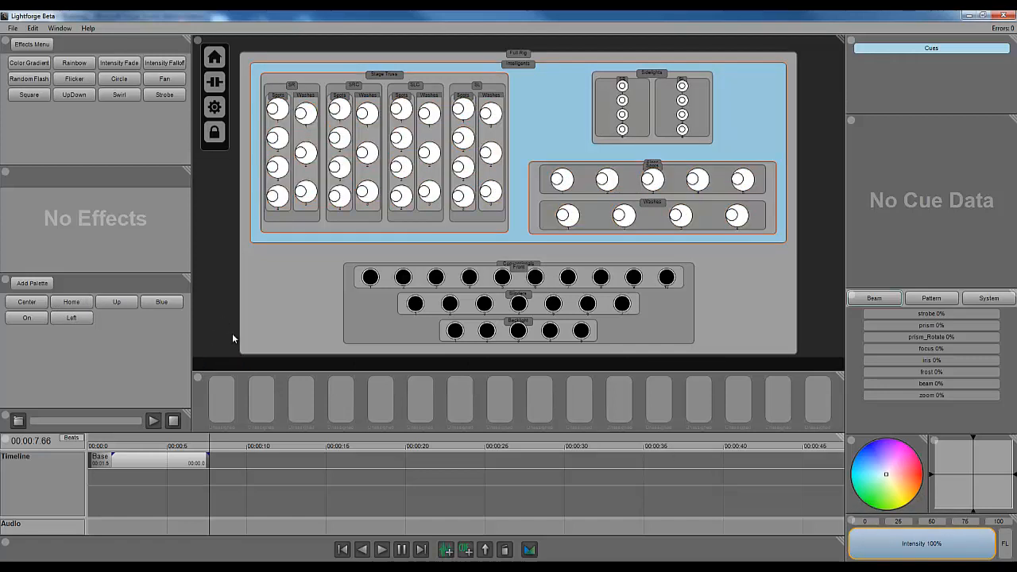
- Add a new cue named Left to the timeline
left_click(465, 550)
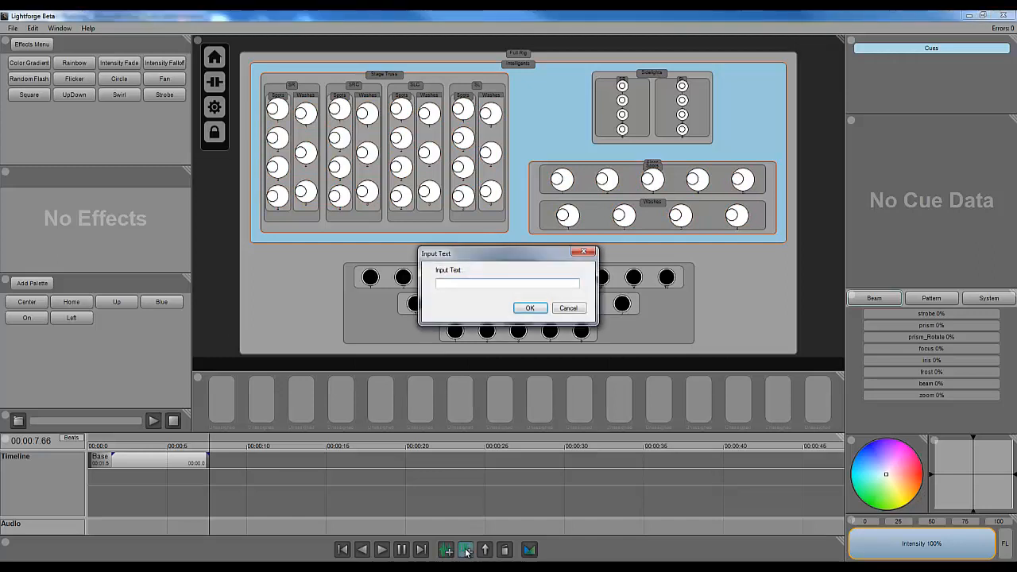
type("Left")
key("Return")
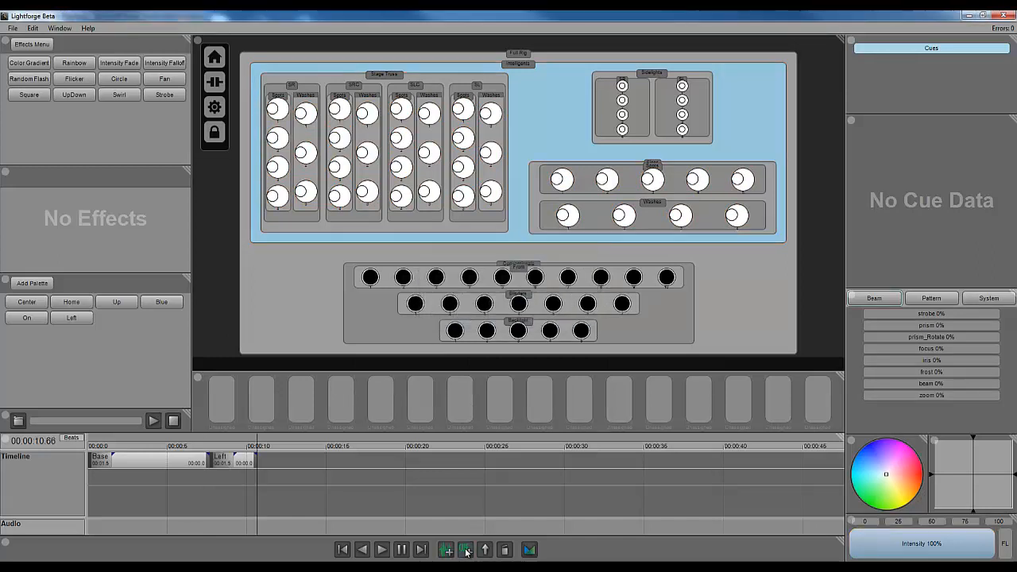
- Open the Left cue's data and examine its palette, intensity, pan and tilt entries
left_click(243, 463)
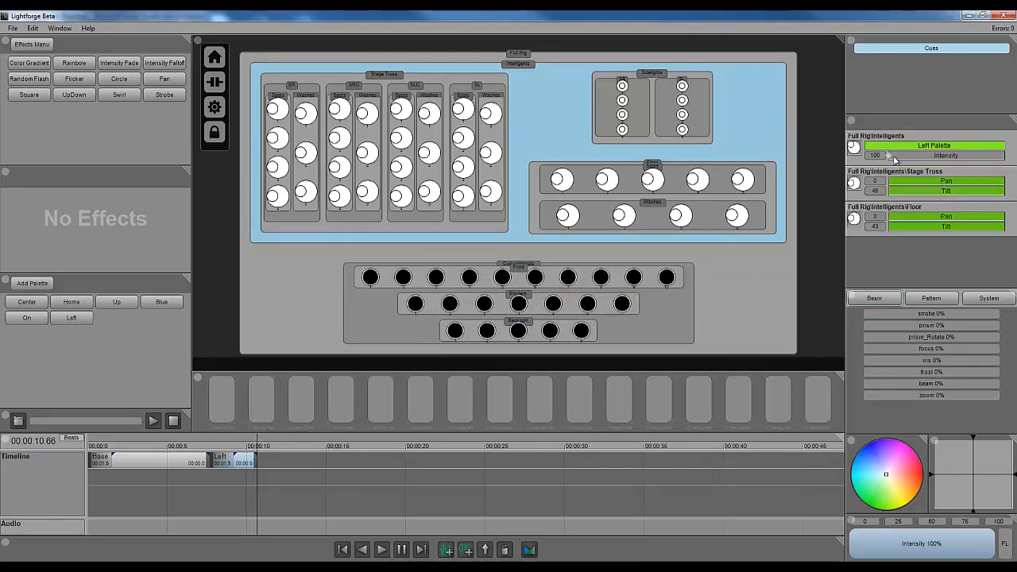
left_click(916, 154)
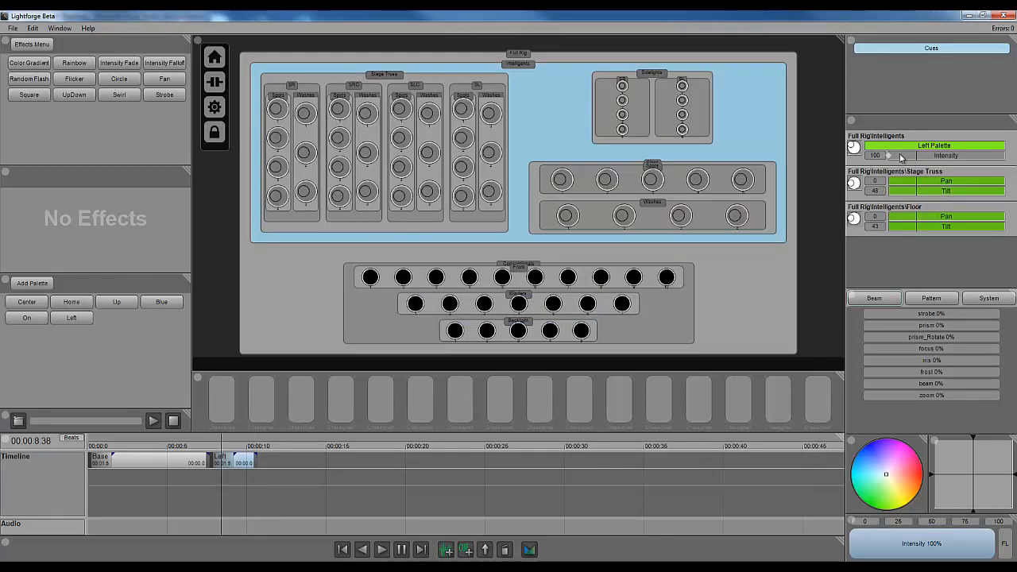
left_click(920, 155)
left_click_drag(920, 156, 951, 155)
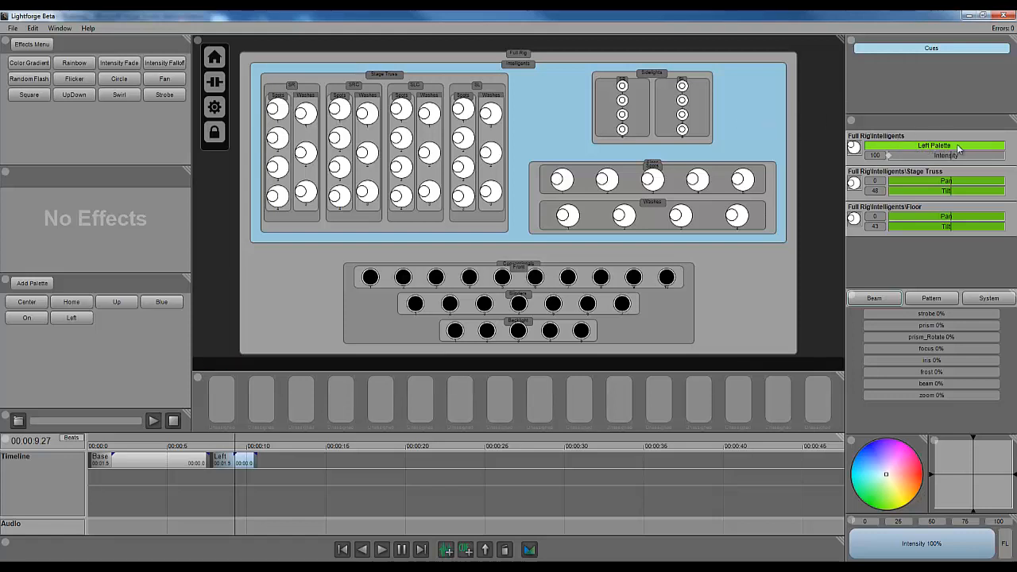
left_click(938, 181)
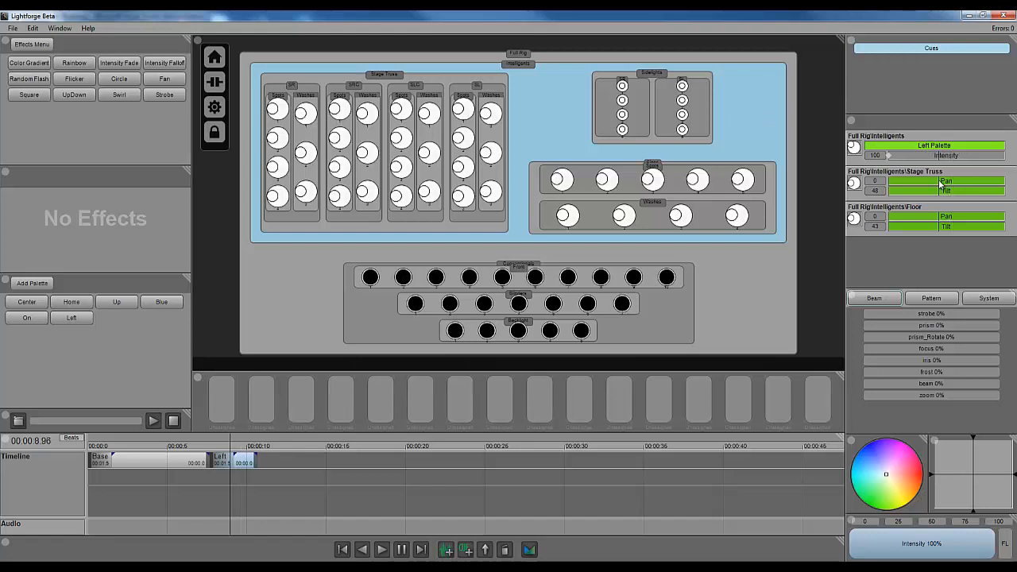
left_click(947, 192)
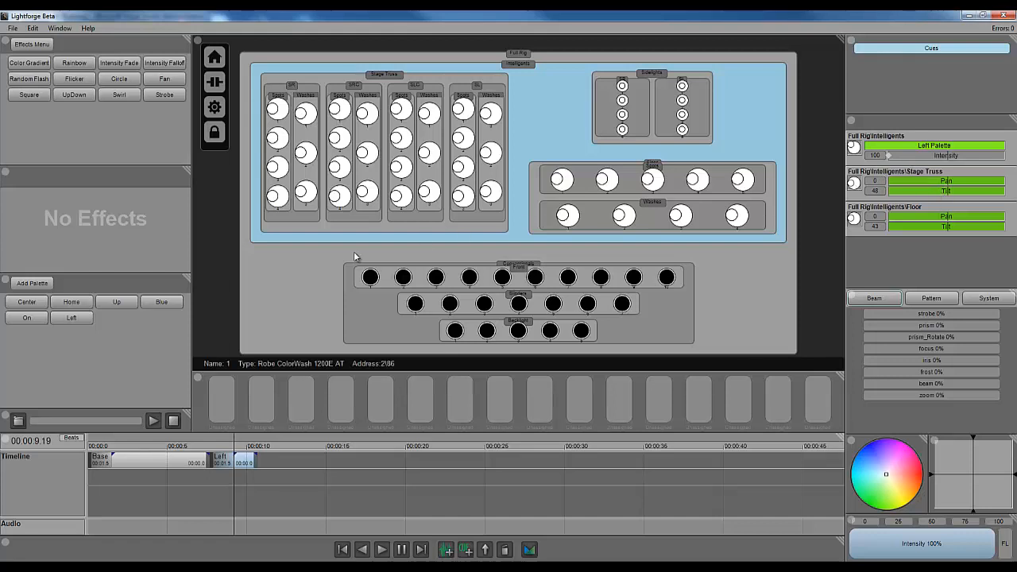
- Modify the Left palette, raising the Floor group's tilt to 94%, and close the palette editor
right_click(78, 320)
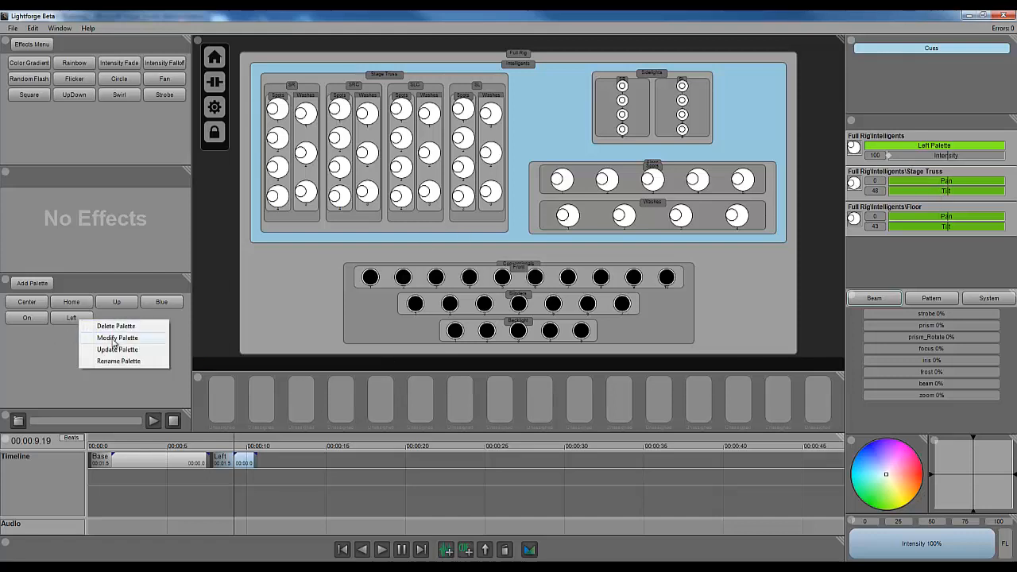
left_click(118, 338)
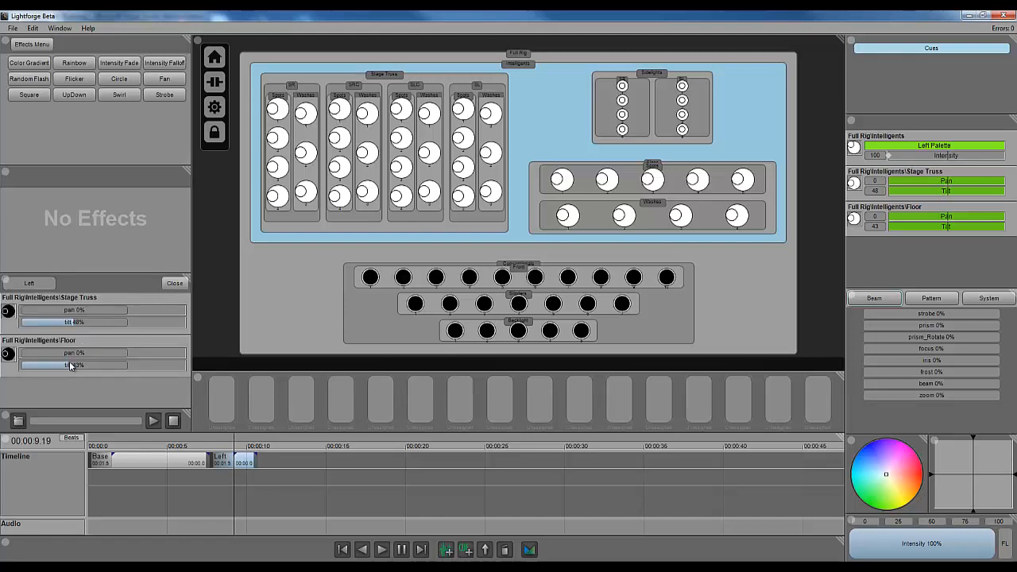
left_click_drag(67, 365, 117, 366)
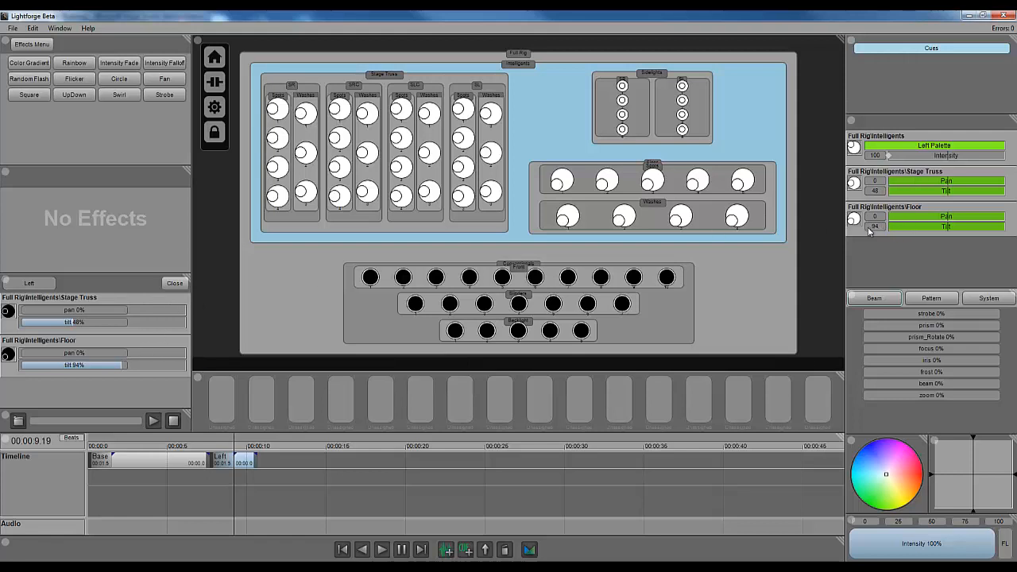
left_click(173, 284)
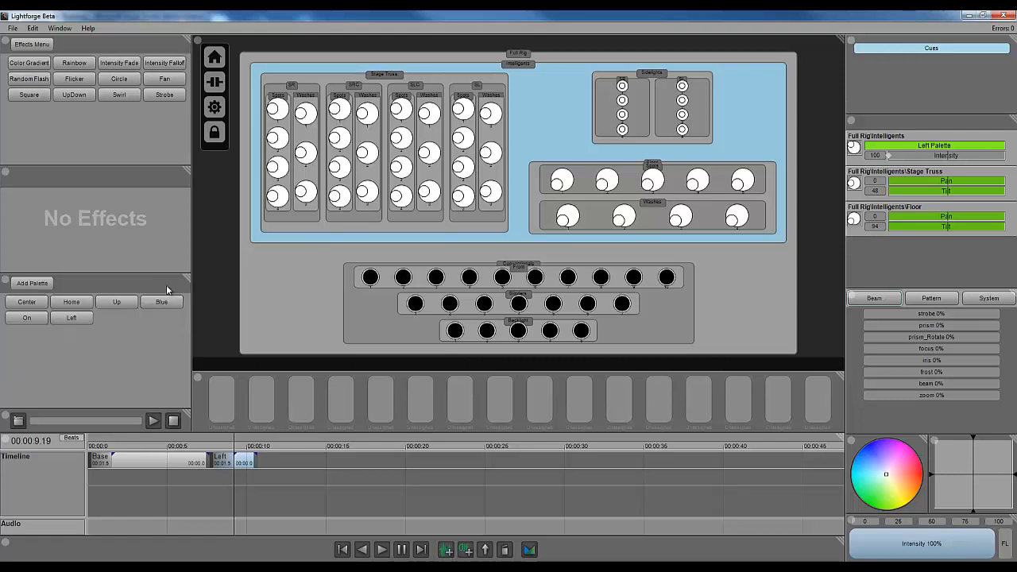
- Remove the Left palette from the Left cue's data and adjust the Stage Truss tilt value
right_click(923, 149)
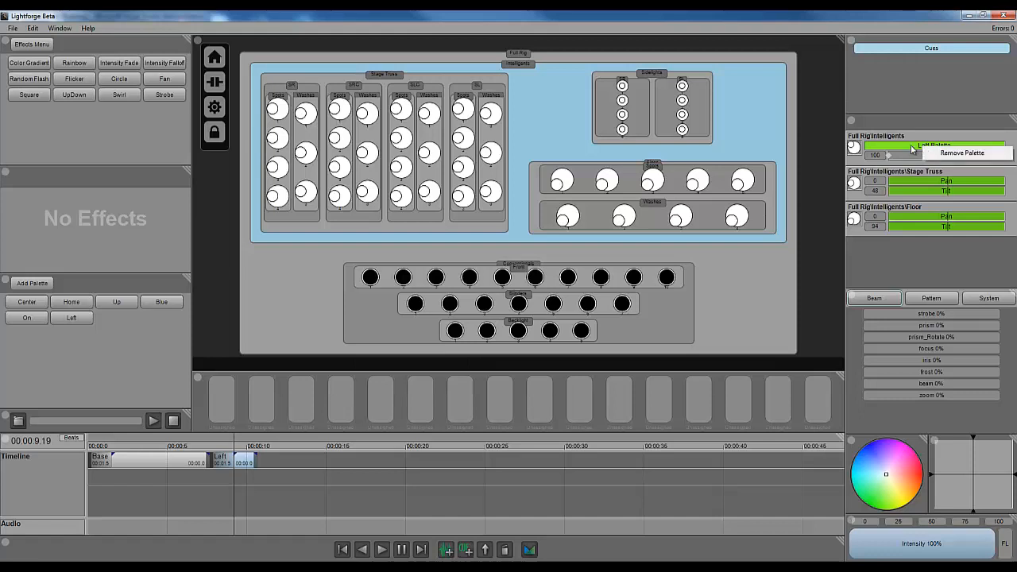
left_click(969, 154)
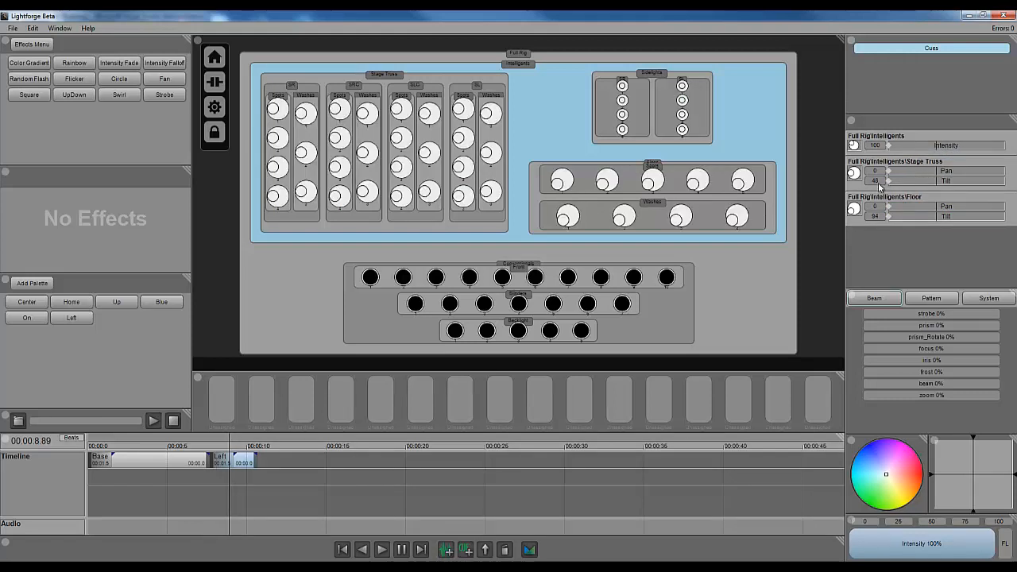
mouse_move(875, 180)
left_mouse_down()
mouse_move(877, 210)
mouse_move(877, 180)
left_mouse_up()
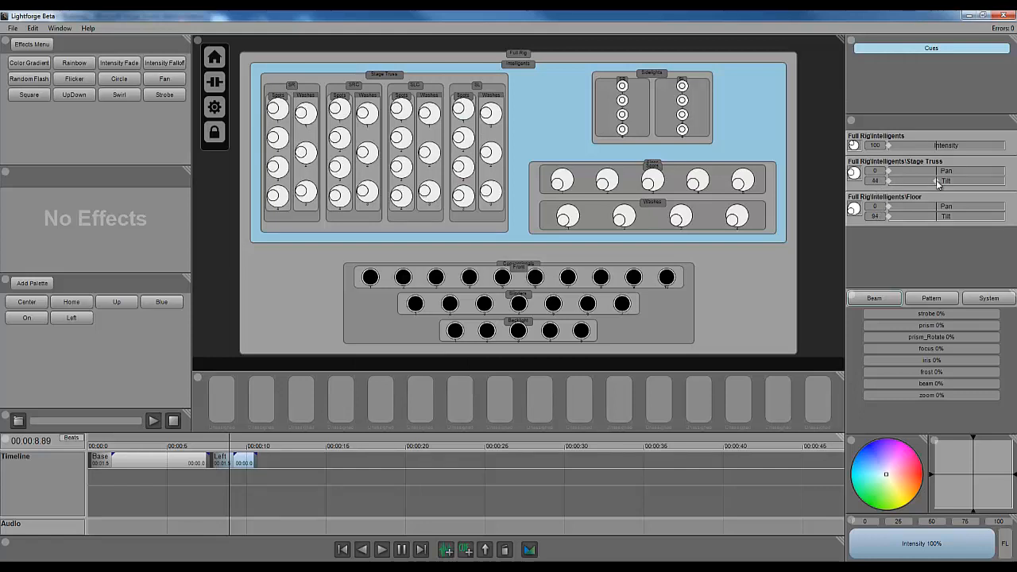
left_click_drag(937, 182, 941, 181)
- Remove the tilt attribute from the Floor group in the Left cue's data
right_click(923, 203)
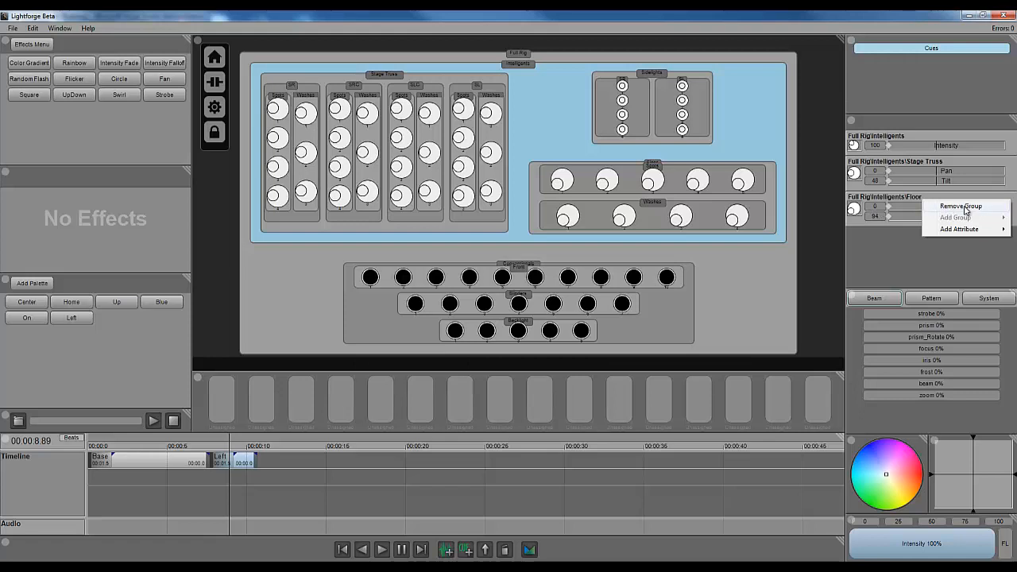
left_click(908, 198)
right_click(937, 216)
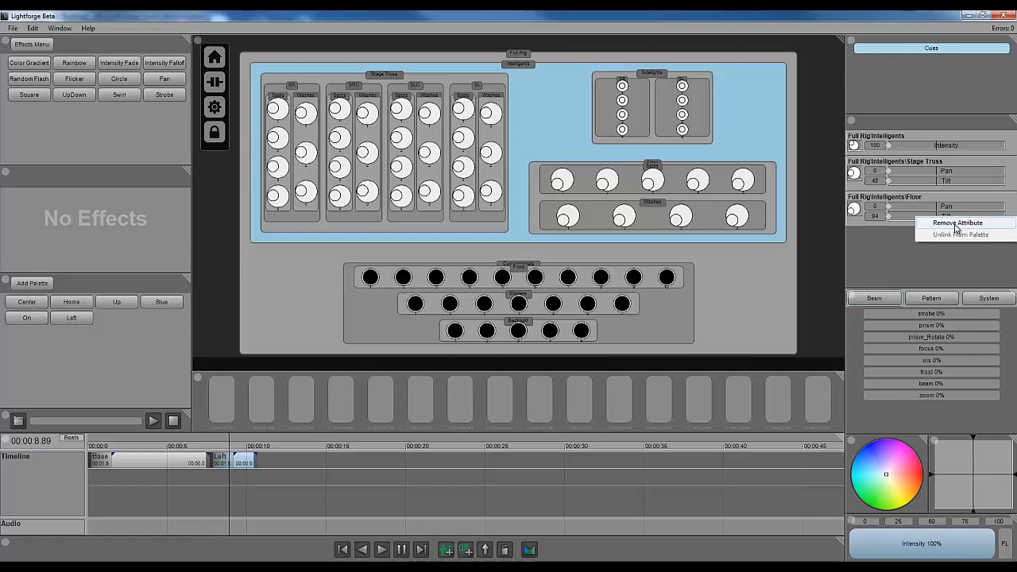
left_click(957, 224)
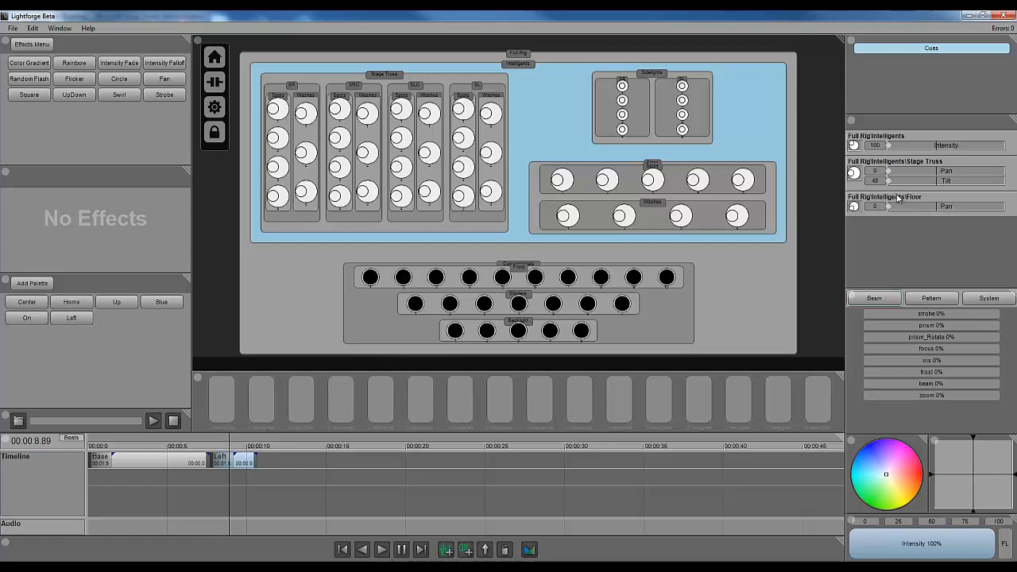
- Add a tilt attribute back to the Floor group and set the Floor tilt to 31
right_click(896, 198)
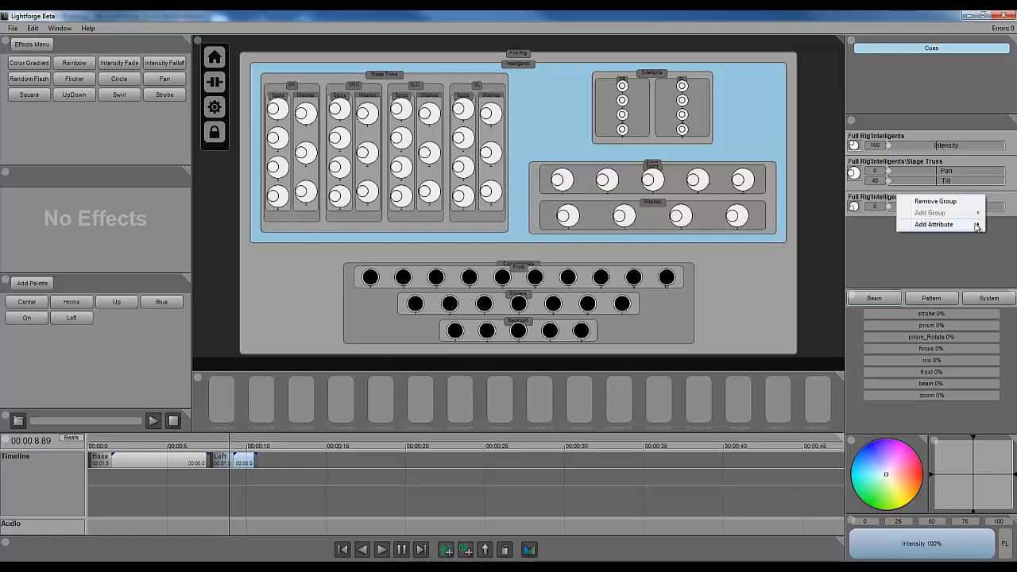
mouse_move(977, 226)
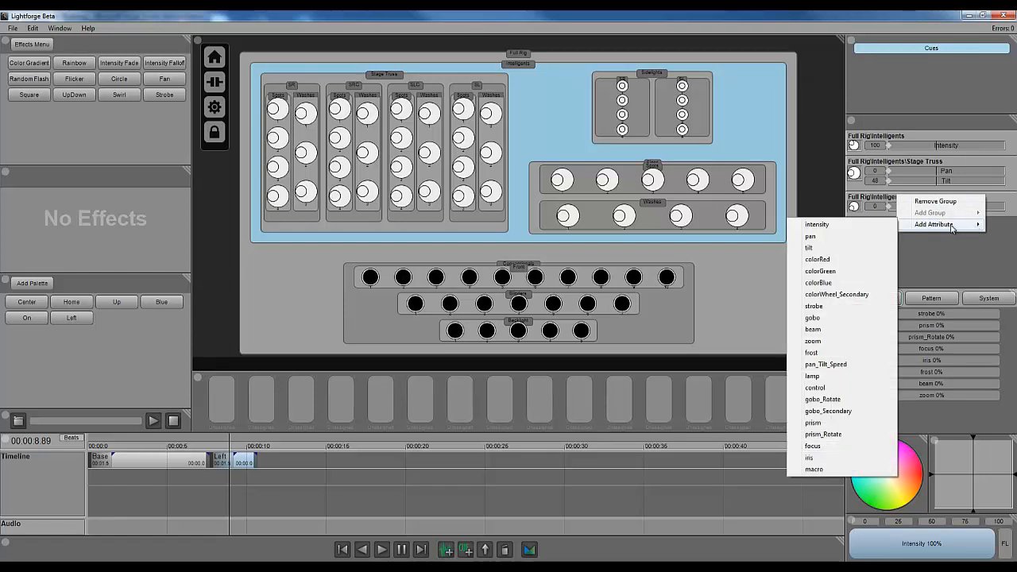
left_click(826, 246)
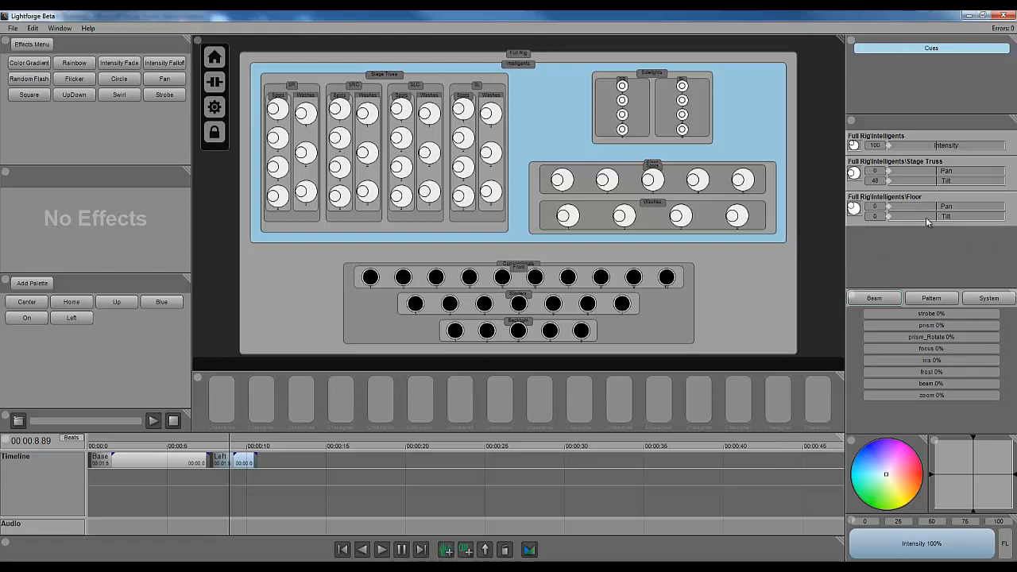
left_click(889, 216)
left_click_drag(874, 216, 876, 196)
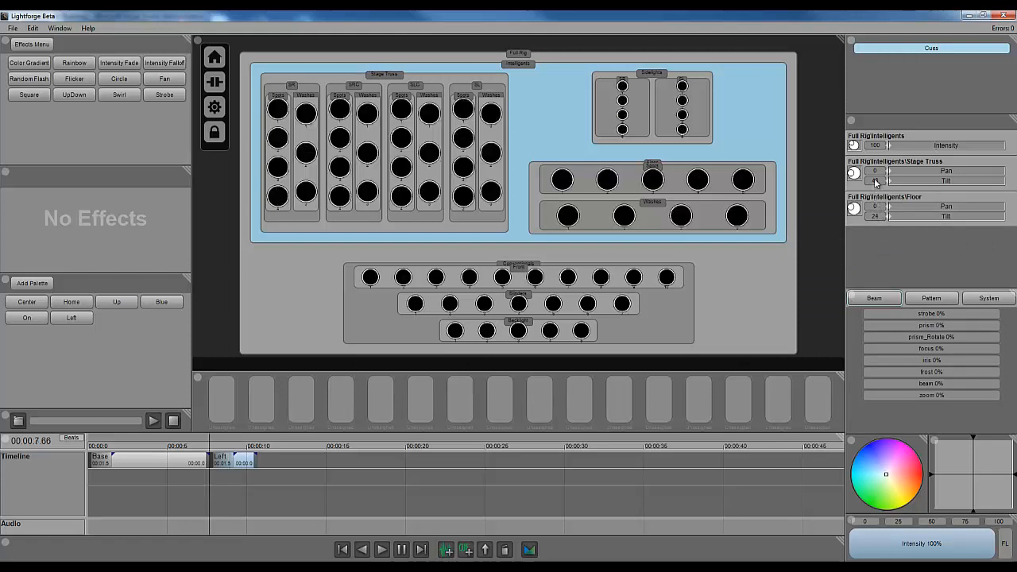
right_click(932, 198)
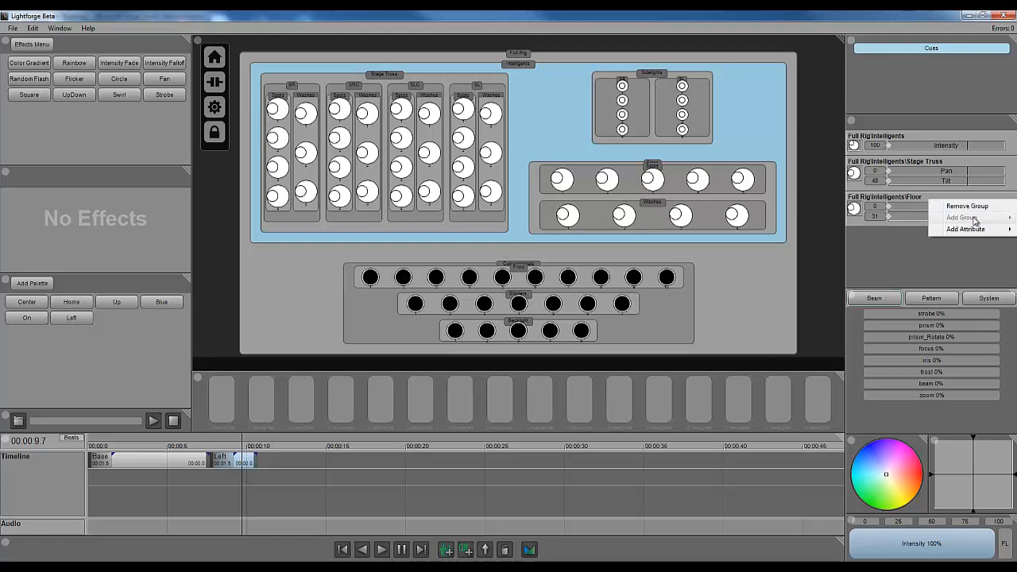
left_click(899, 201)
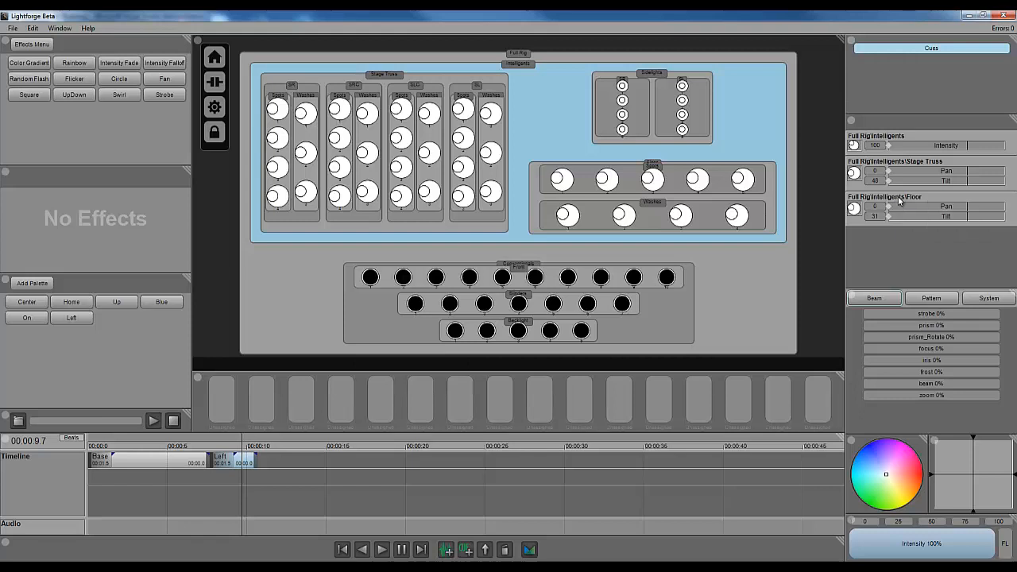